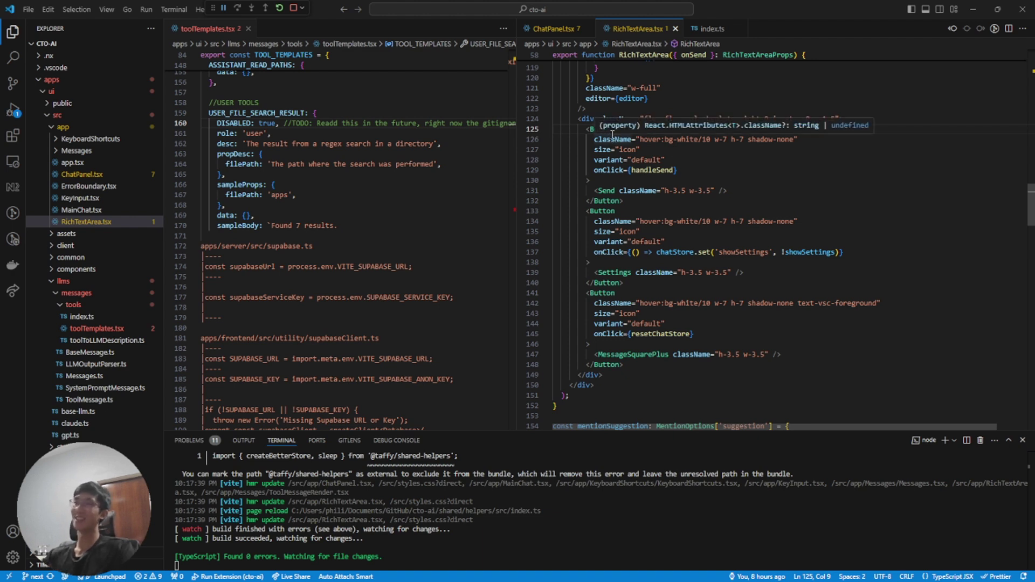
# Step: Select RichTextArea.tsx lines 125–148 and open them in the Taffy chat
pyautogui.moveTo(587, 128); pyautogui.dragTo(664, 362)
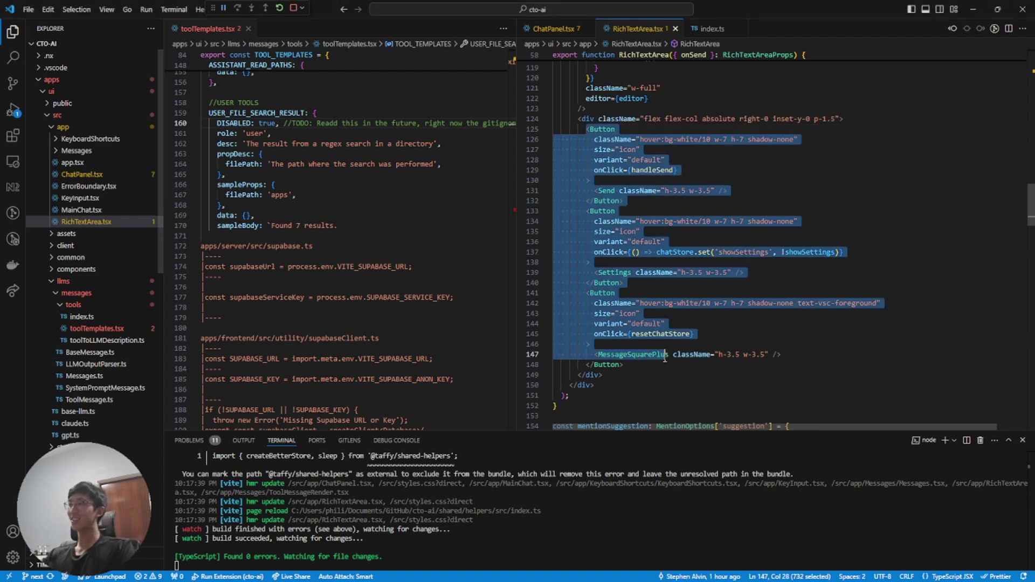
pyautogui.hotkey('ctrl', 'l')
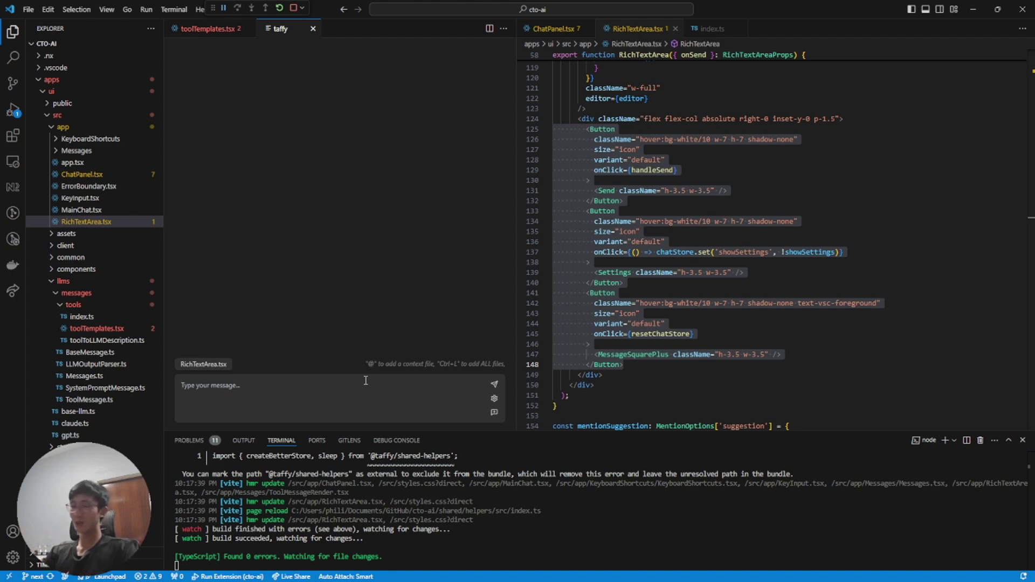
pyautogui.write('Add tooltips to')
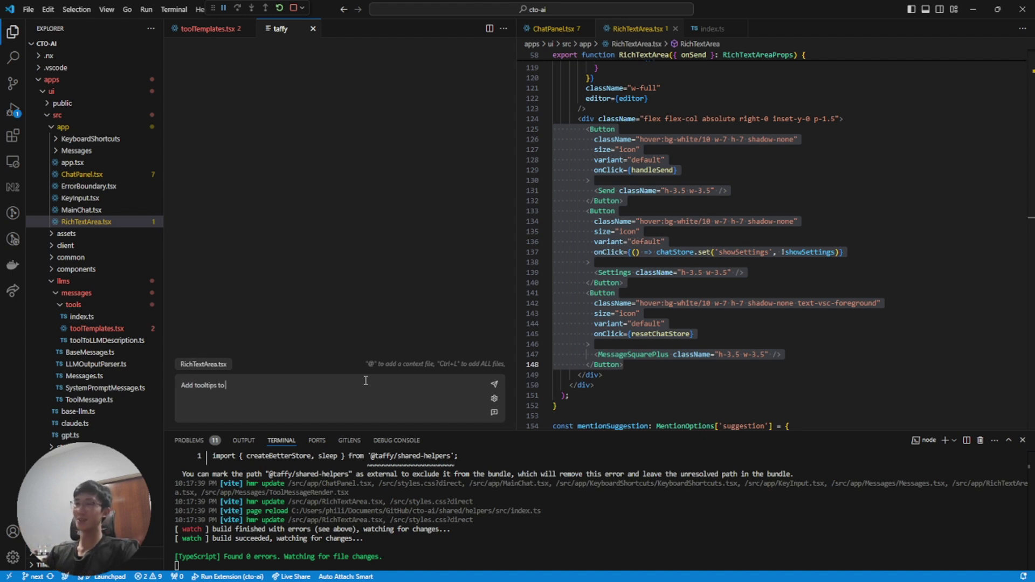
pyautogui.write(' @')
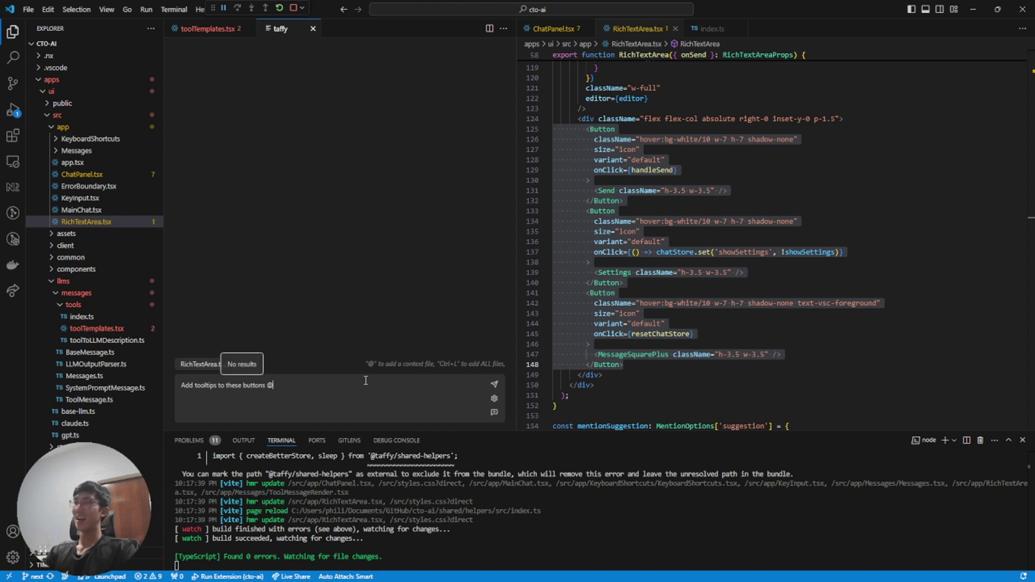
pyautogui.write('chat')
# Step: Send 'Add tooltips to these buttons' with ChatPanel.tsx attached, then view ChatPanel.tsx
pyautogui.press('Down')
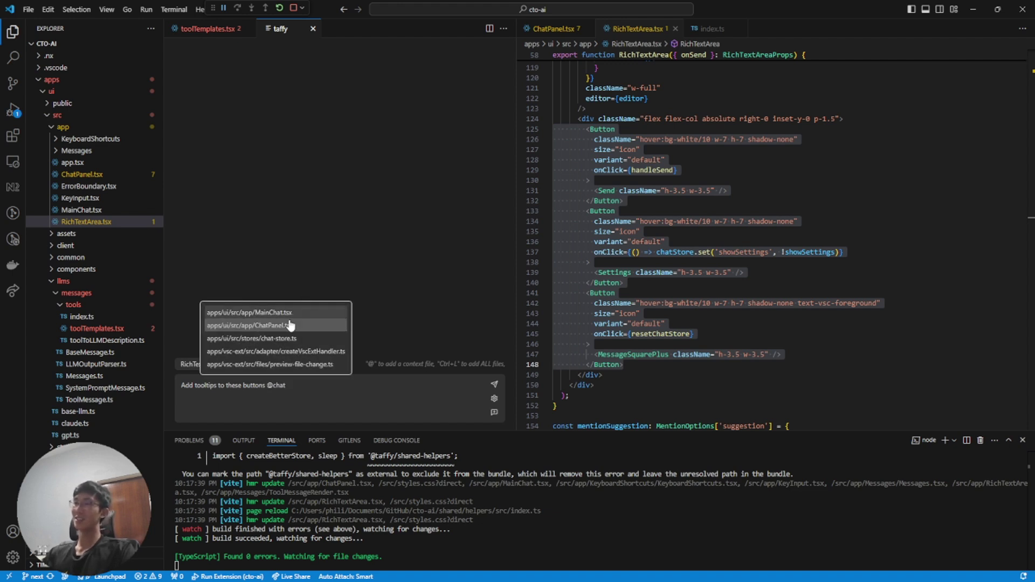
pyautogui.press('Return')
pyautogui.press('Return')
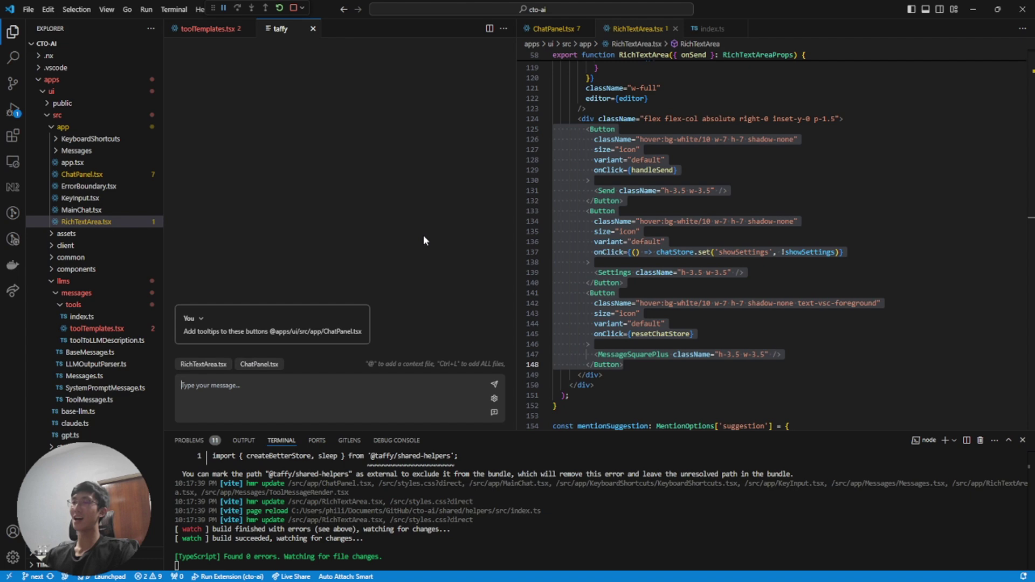
pyautogui.click(550, 30)
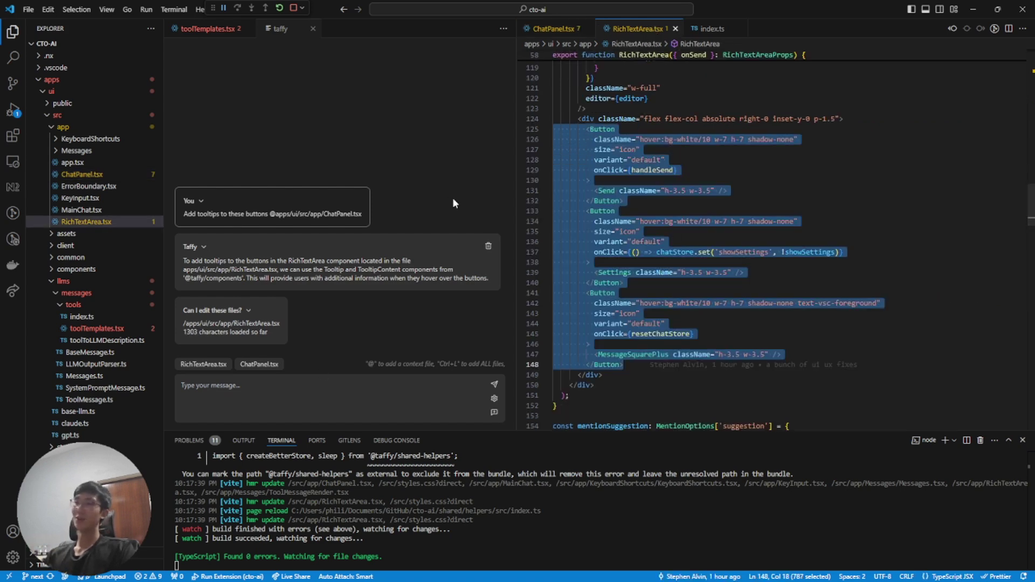
pyautogui.scroll(-5, 719, 212)
pyautogui.scroll(-4, 860, 155)
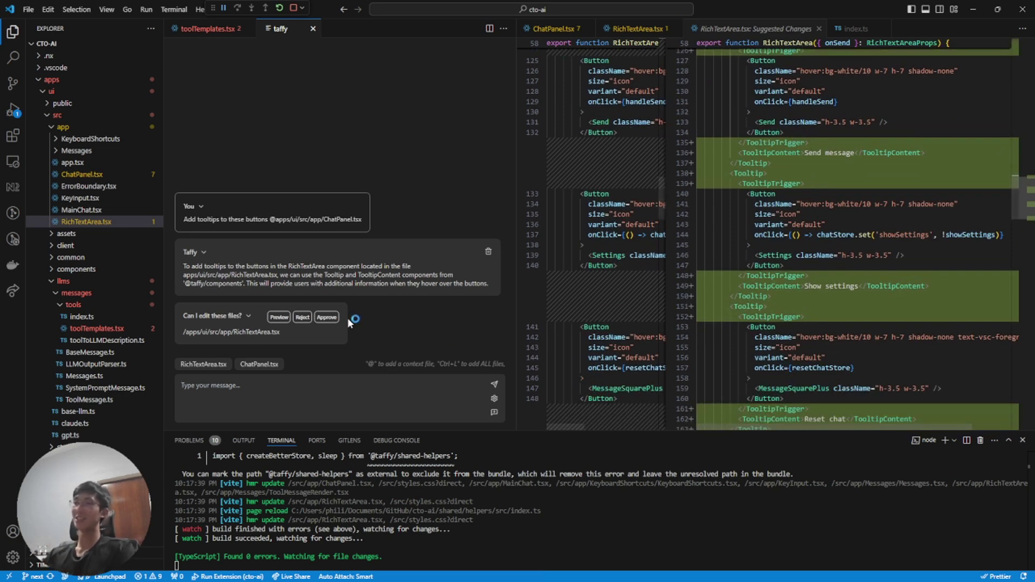
# Step: Approve Taffy's tooltip edit, add all missing Tooltip imports, and save RichTextArea.tsx
pyautogui.click(327, 316)
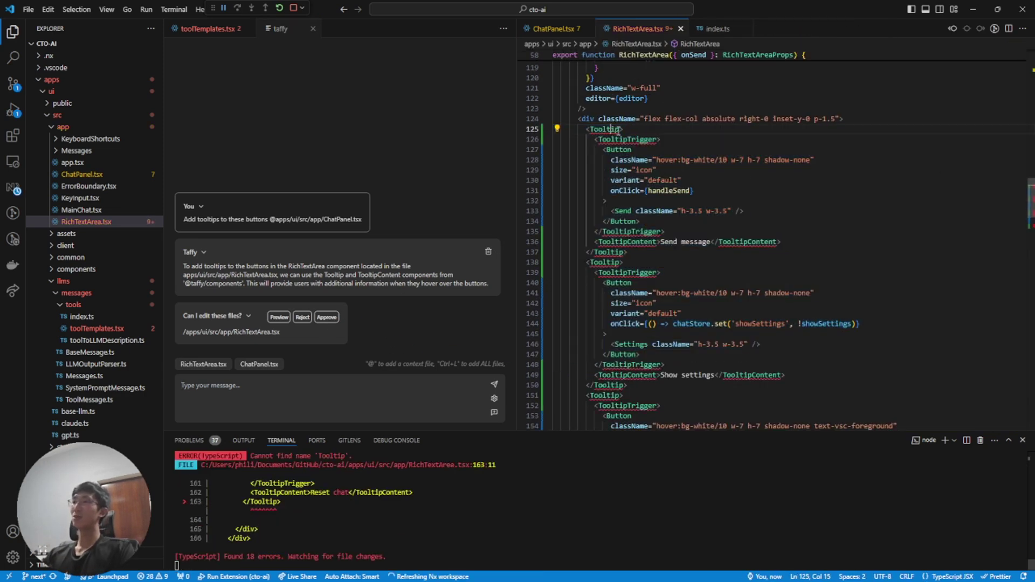
pyautogui.hotkey('ctrl', '.')
pyautogui.press('Down')
pyautogui.press('Down')
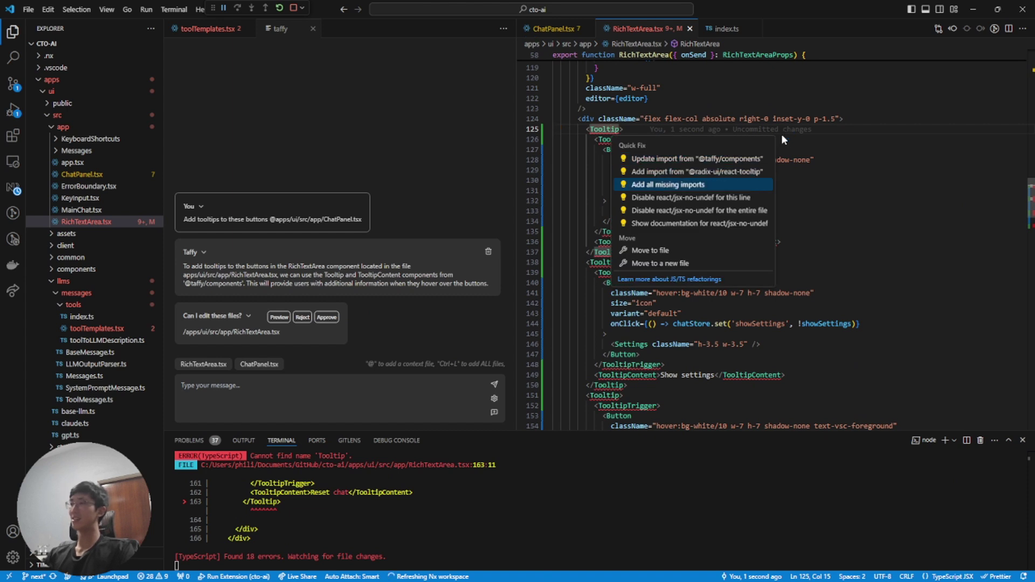
pyautogui.press('Return')
pyautogui.hotkey('ctrl', 's')
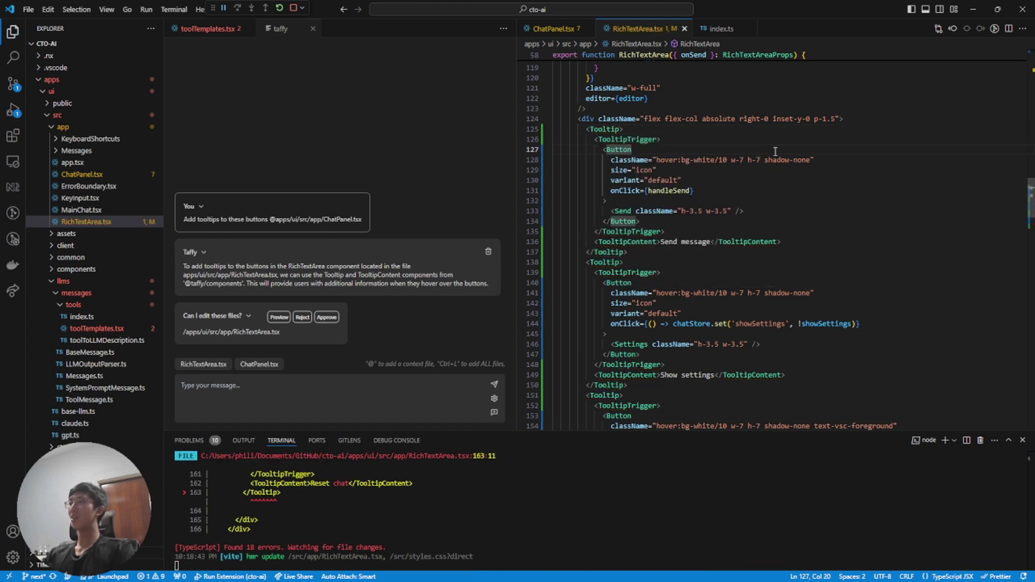
pyautogui.click(779, 150)
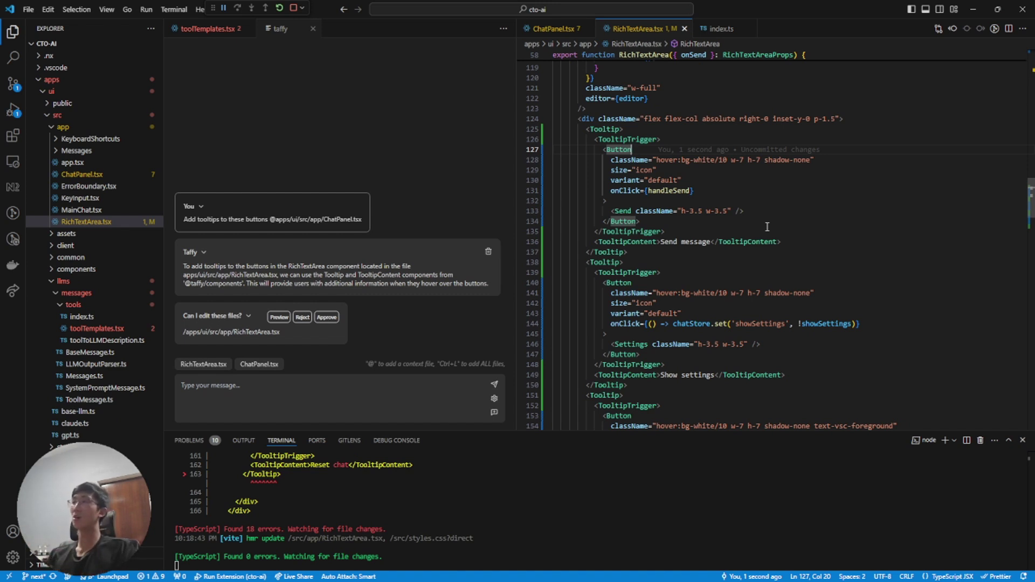
# Step: Open helpers index.ts and add sort-by-score.ts to the helpers src folder
pyautogui.click(719, 28)
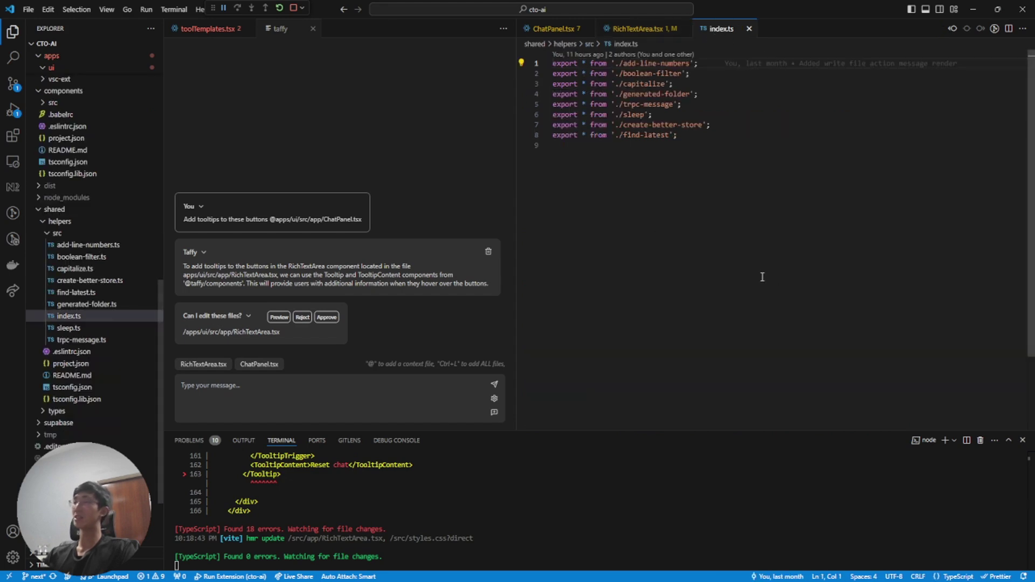
pyautogui.rightClick(75, 232)
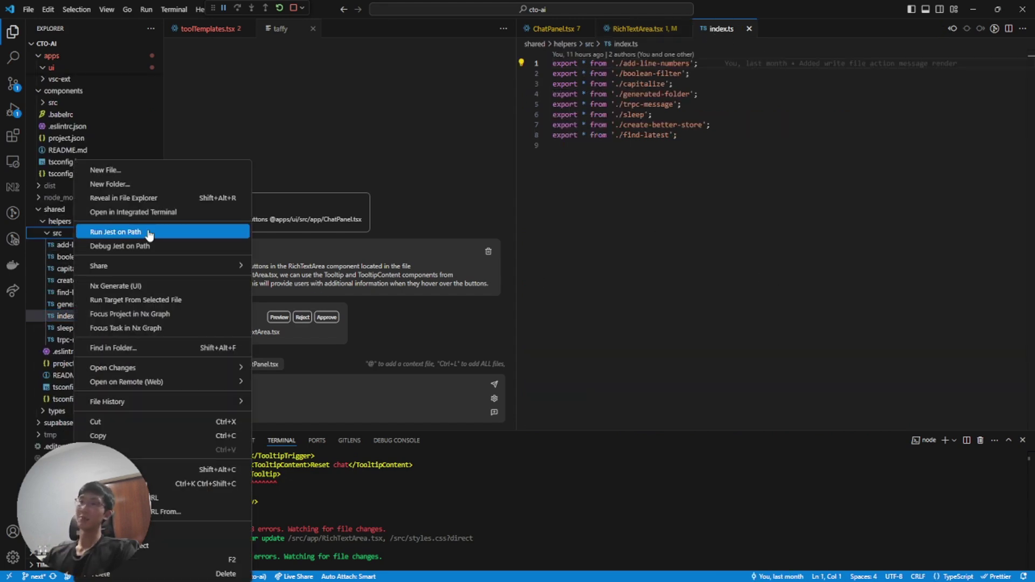
pyautogui.click(194, 169)
pyautogui.write('sort')
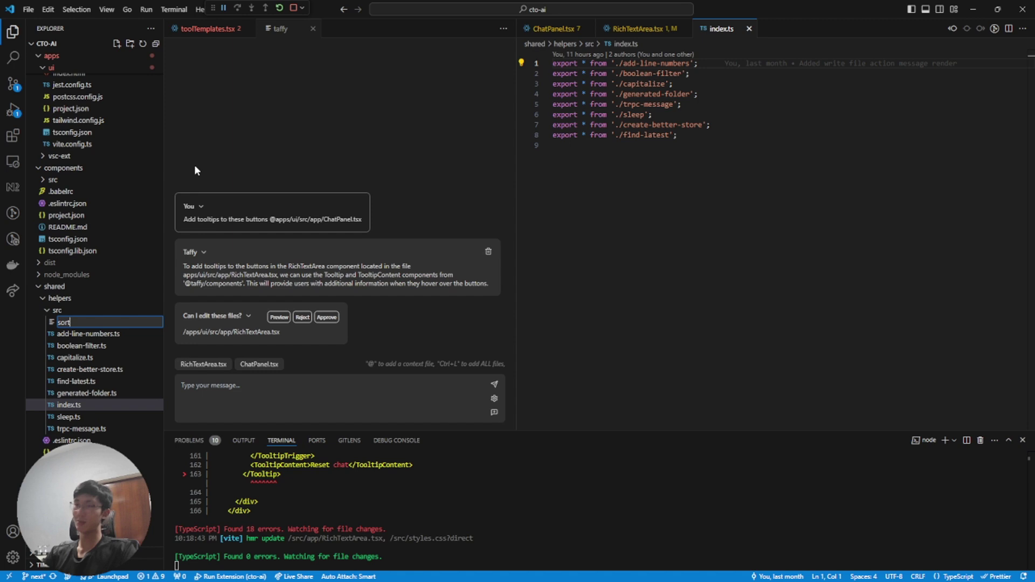
pyautogui.write('-score.ts')
pyautogui.press('Return')
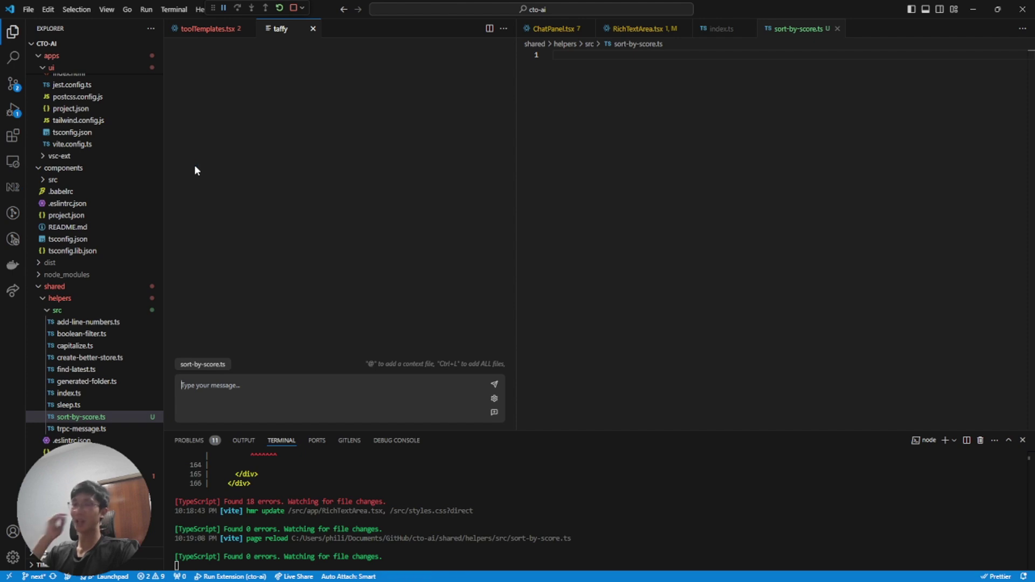
pyautogui.write('Imp')
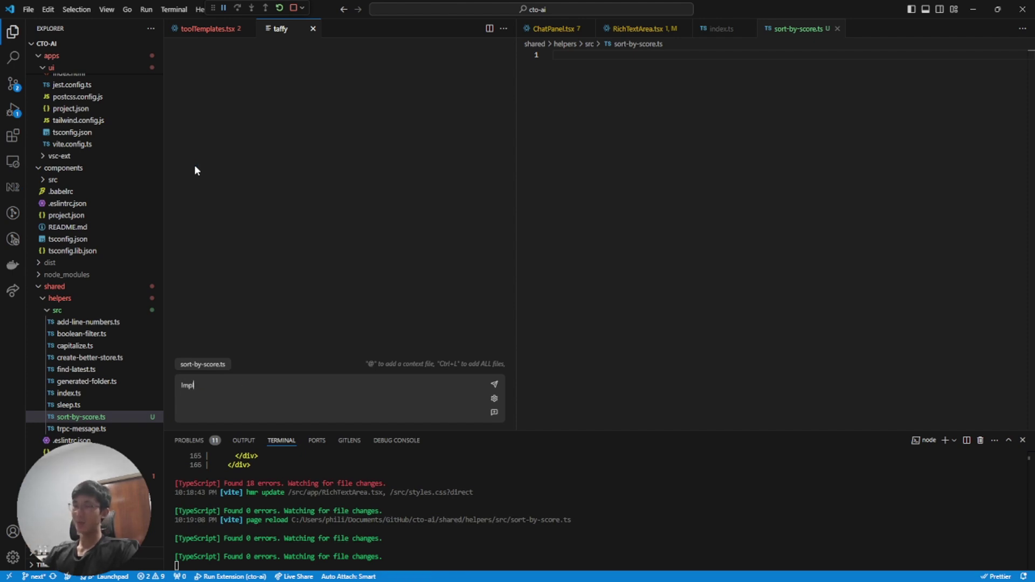
pyautogui.write('t byu score')
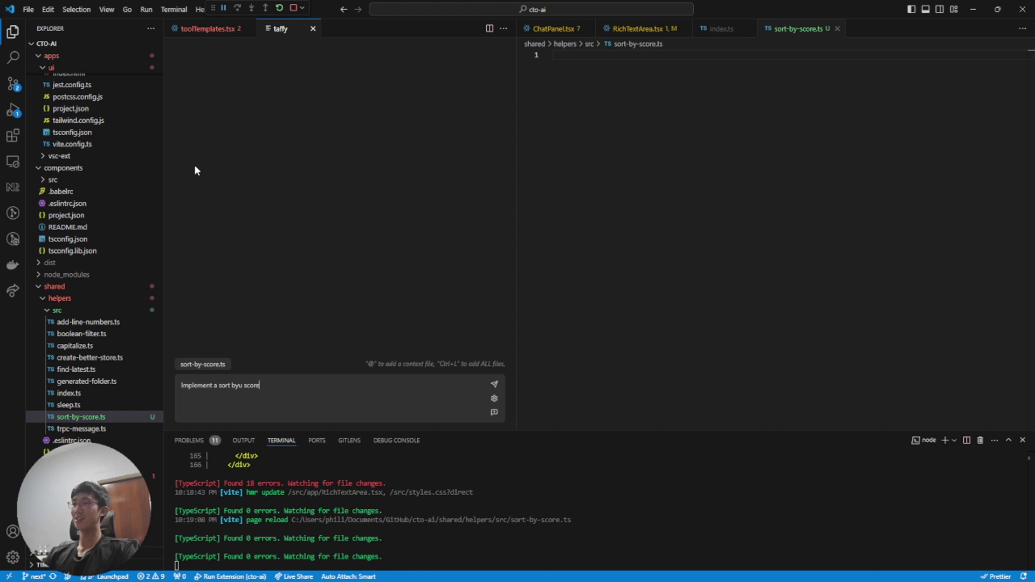
pyautogui.write('hat takes')
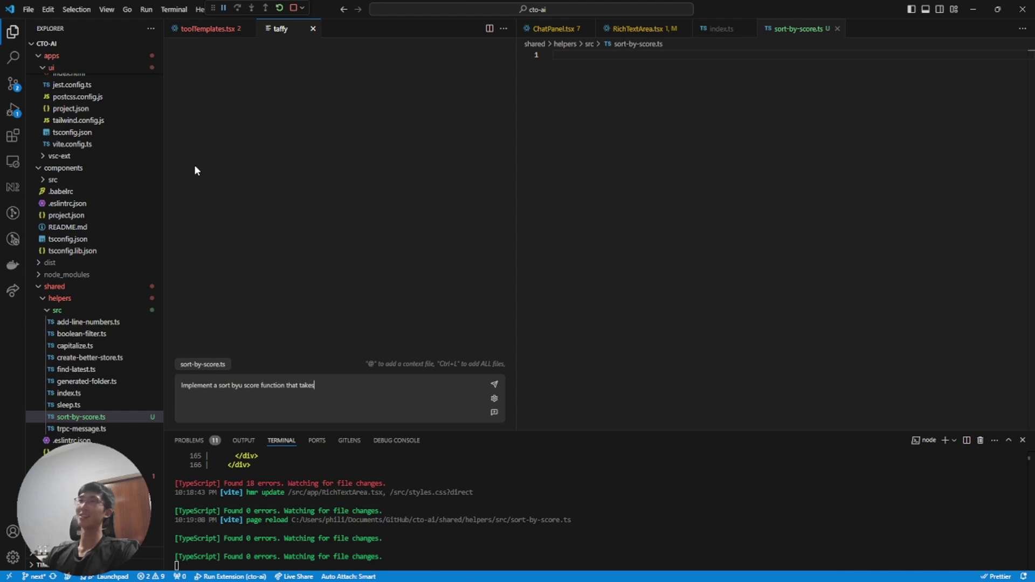
pyautogui.write(' in an arr, and a scoring function.')
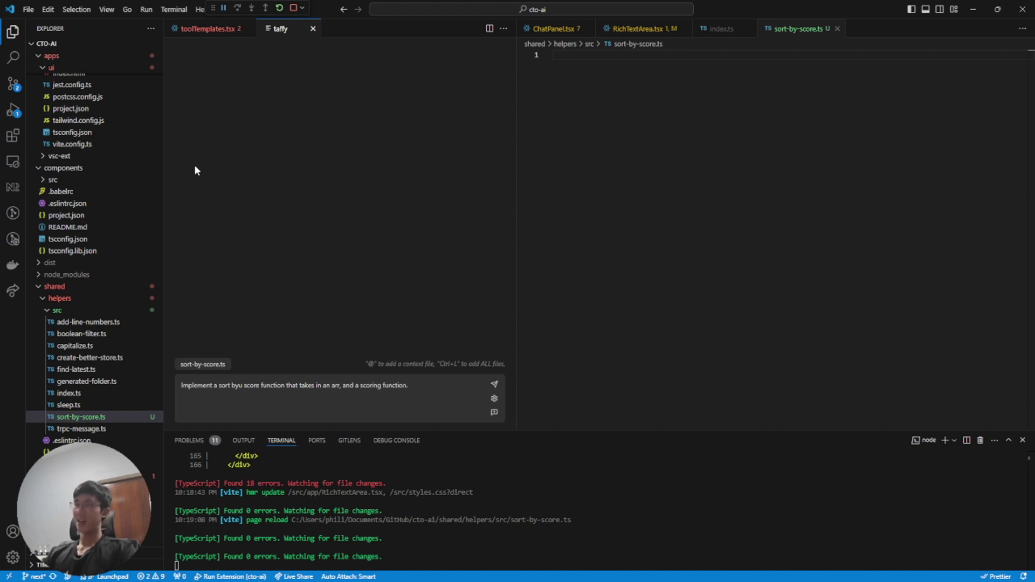
pyautogui.write(' Update tuhe barrel')
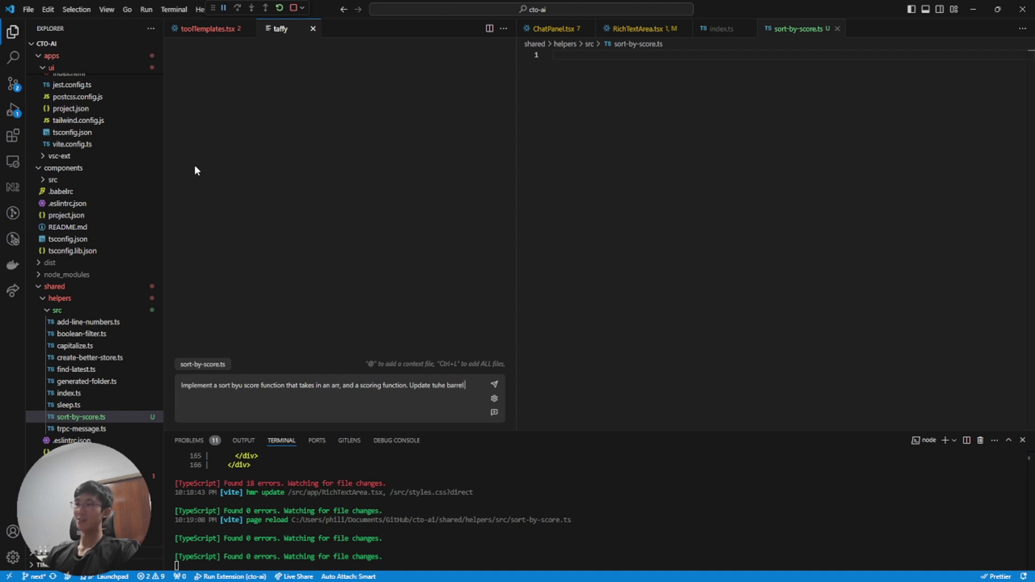
# Step: Send Taffy the sort-by-score function and barrel-file update request
pyautogui.press('Return')
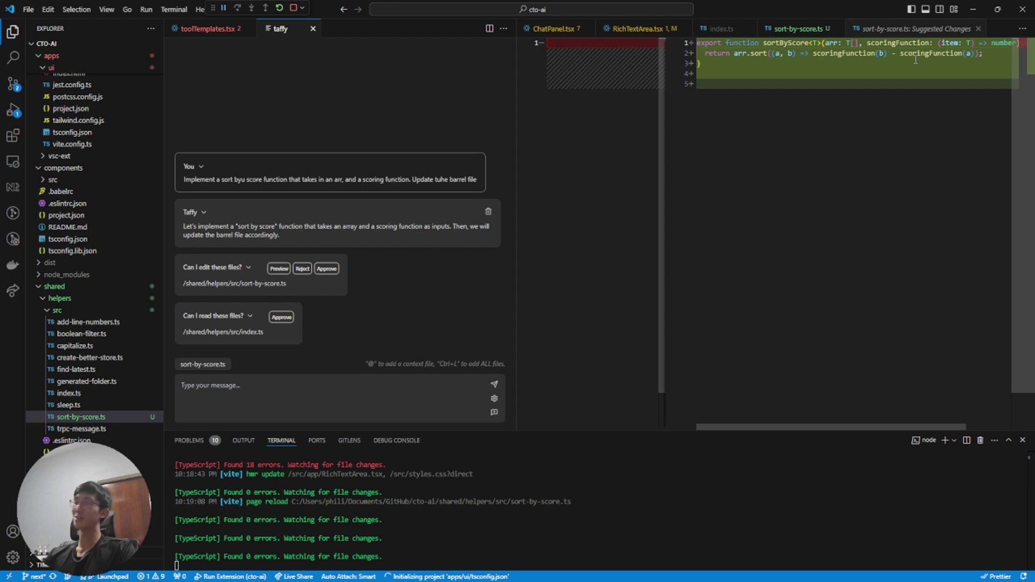
# Step: Let Taffy read index.ts, preview its './sort-by-score' export, and approve it
pyautogui.click(282, 316)
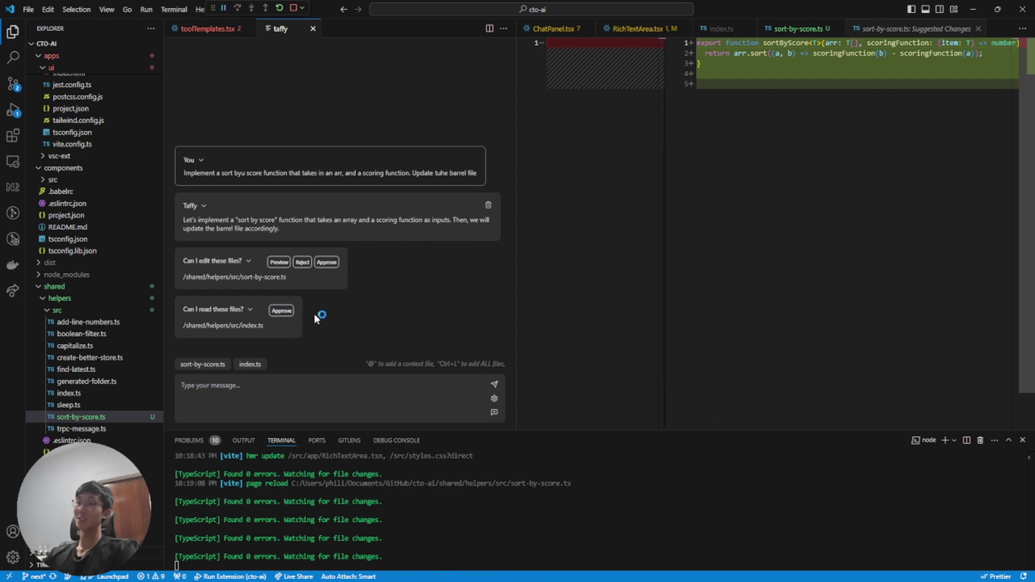
pyautogui.moveTo(276, 281); pyautogui.dragTo(214, 277)
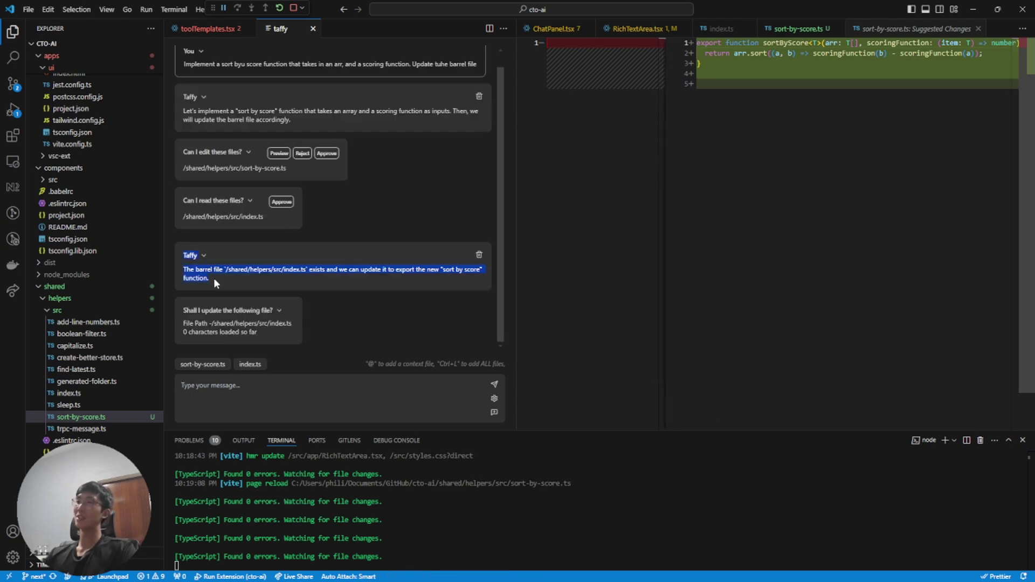
pyautogui.click(214, 278)
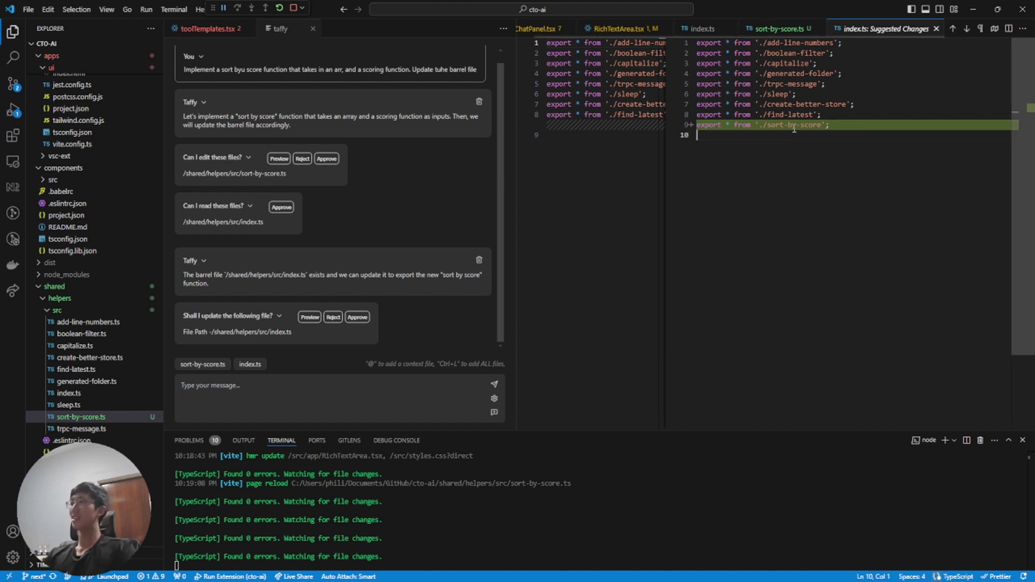
pyautogui.moveTo(831, 125); pyautogui.dragTo(692, 127)
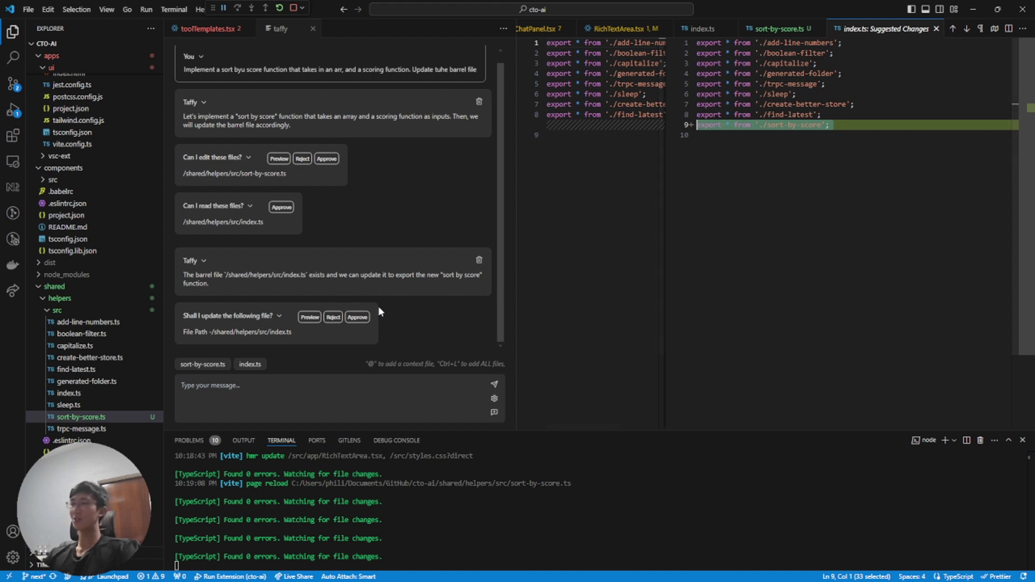
pyautogui.click(357, 316)
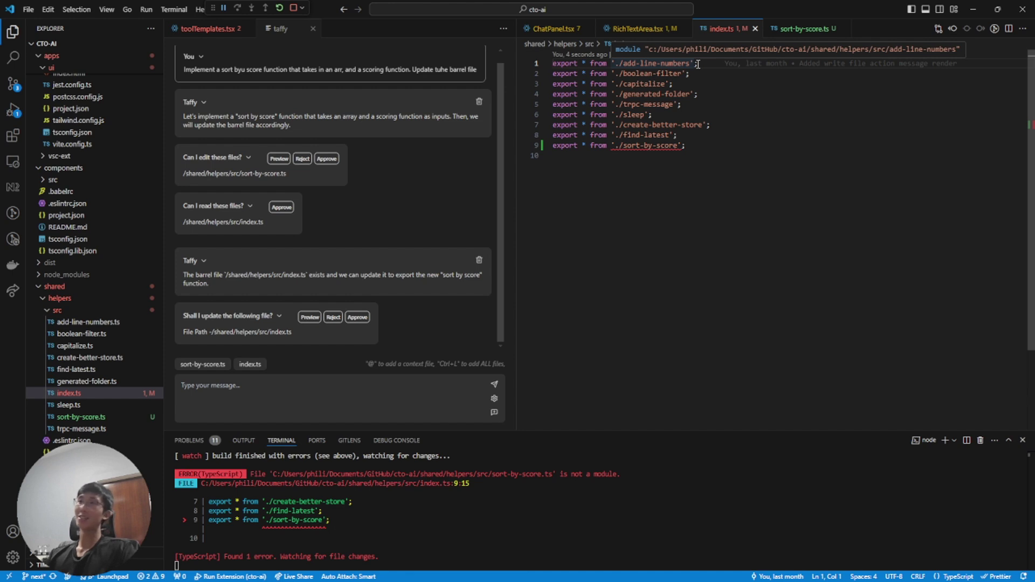
# Step: Open Taffy's Settings panel from the chat input gear icon
pyautogui.click(494, 399)
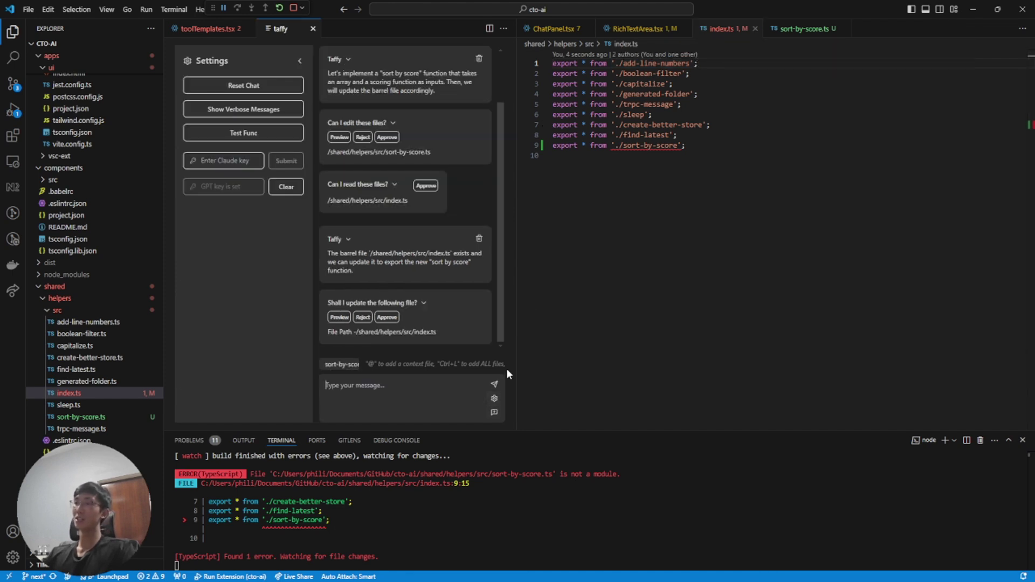